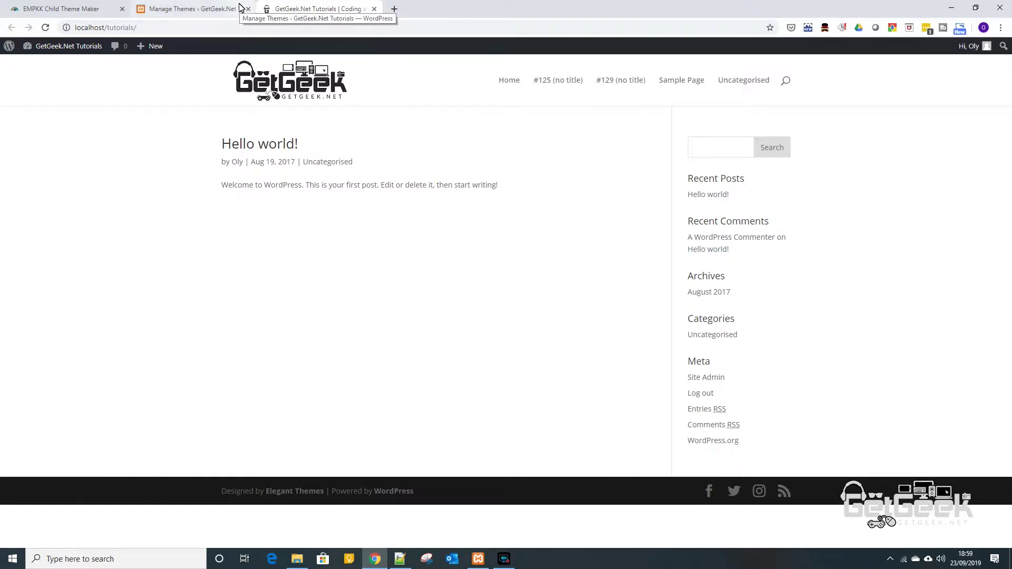
Bring up the Elegant Marketplace child theme maker form and start on the Company Name field.
left_click(68, 9)
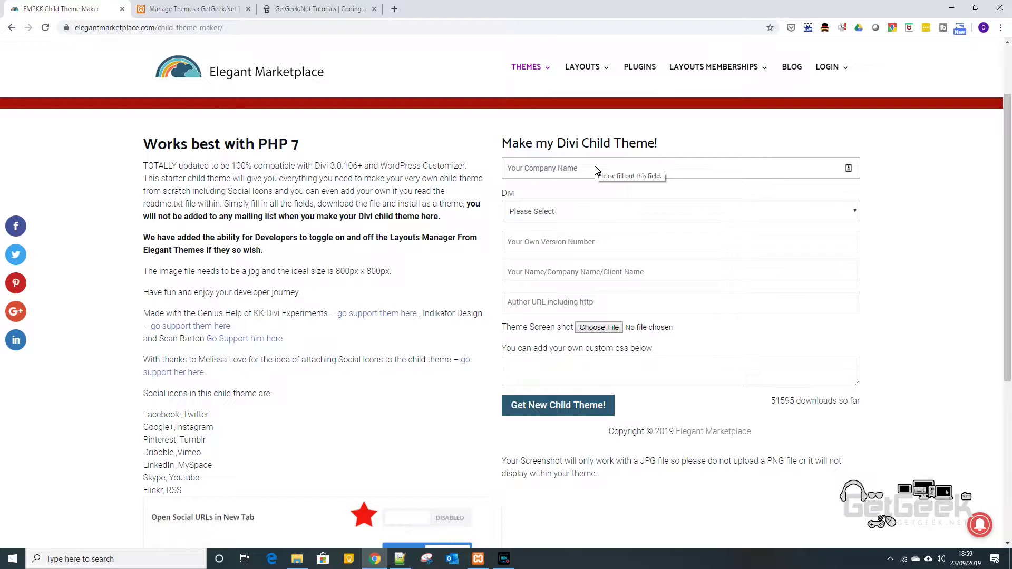
left_click(596, 170)
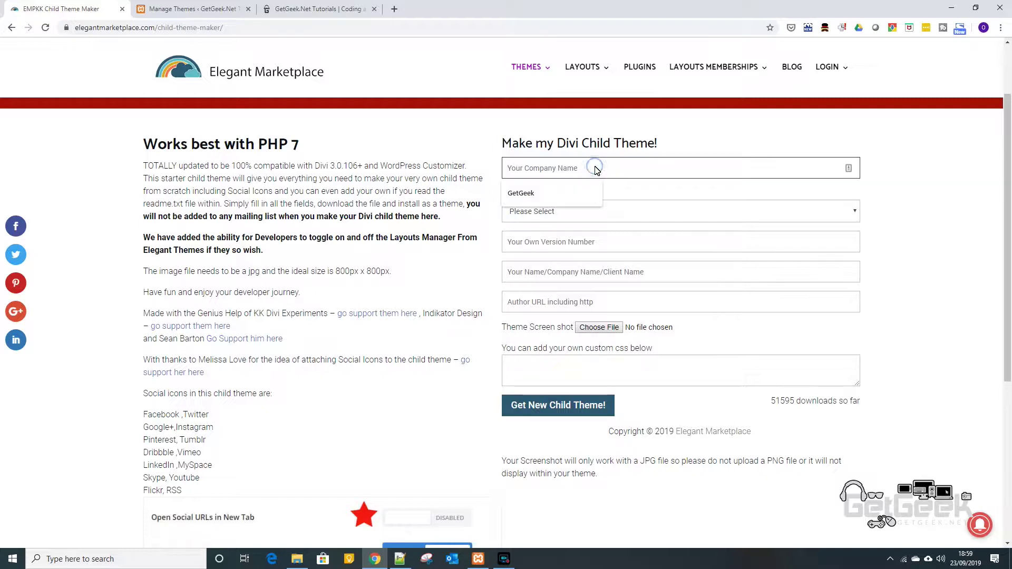
Set company name GetGeek, parent theme Divi and version v0.1.
key("Down")
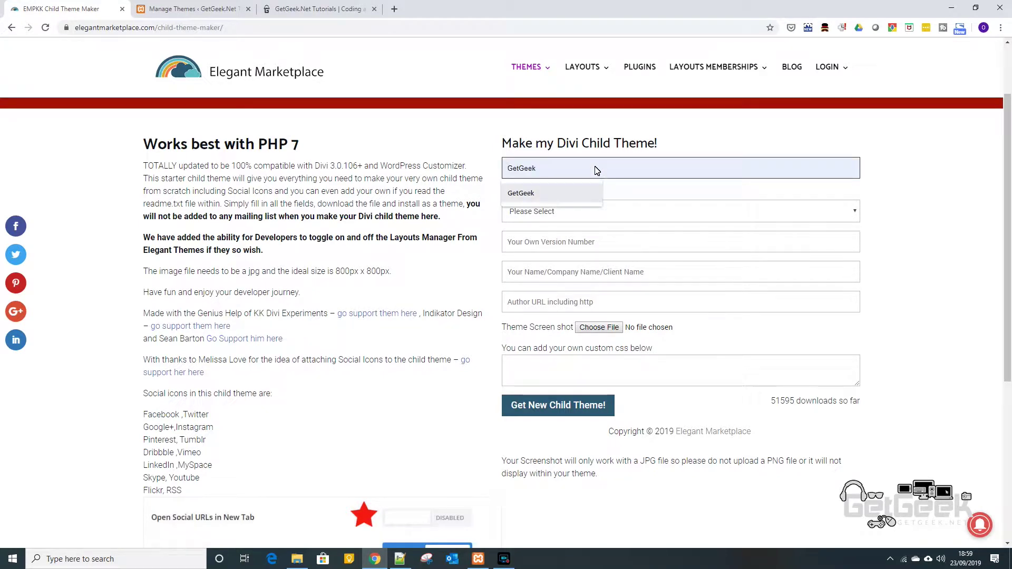
key("Return")
left_click(596, 214)
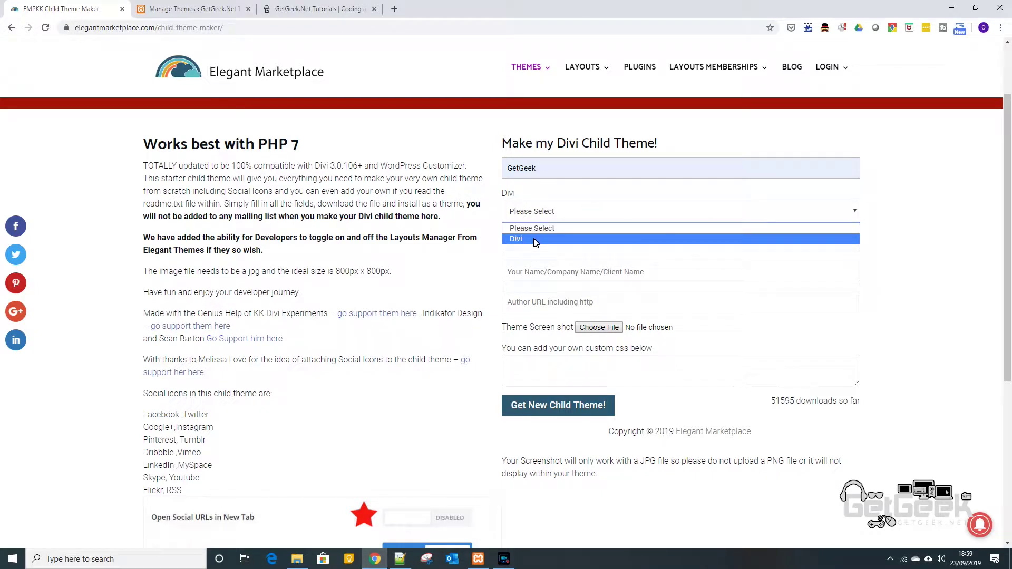
left_click(535, 240)
left_click(583, 248)
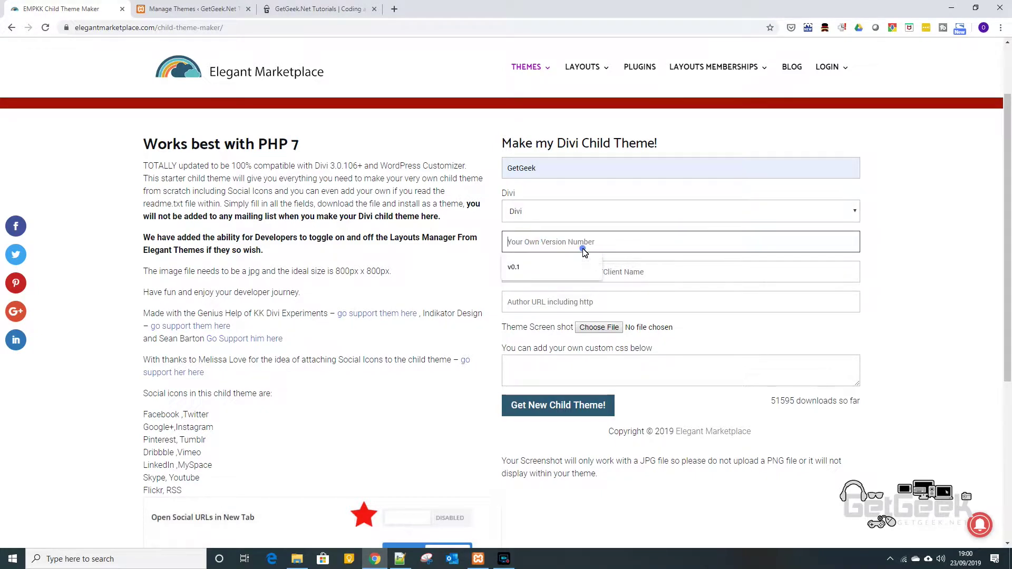
key("Down")
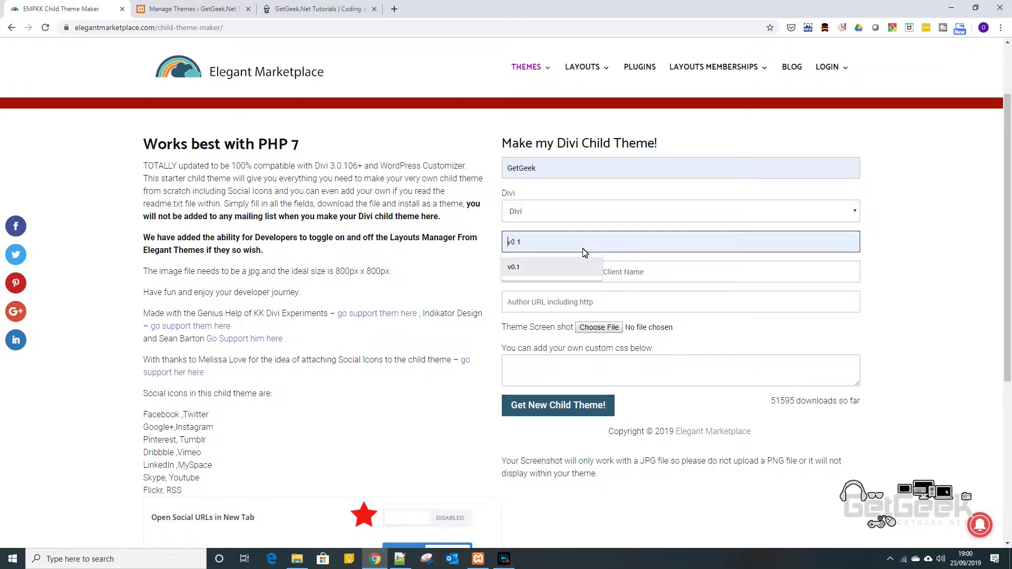
key("Tab")
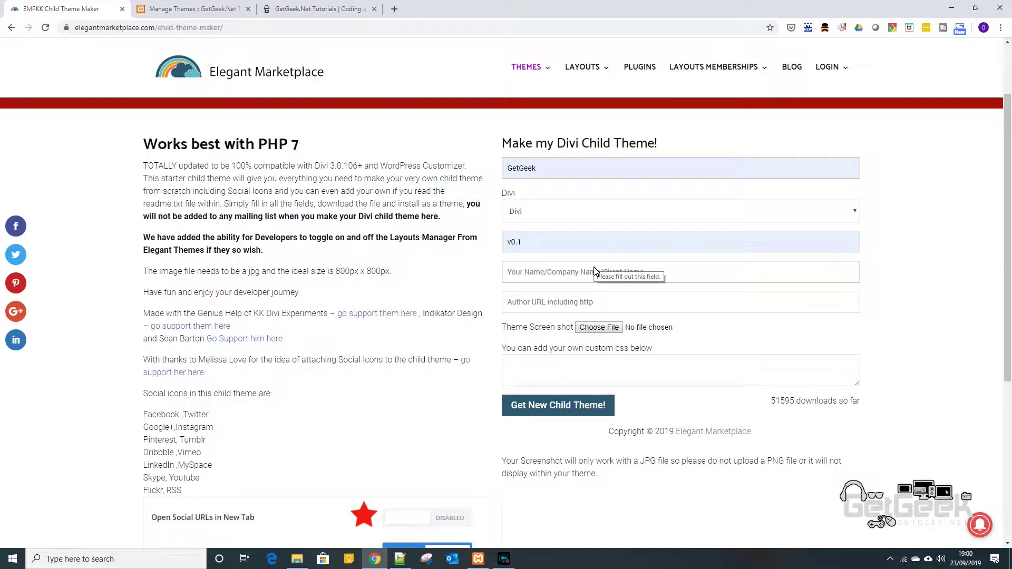
type("GetGeek")
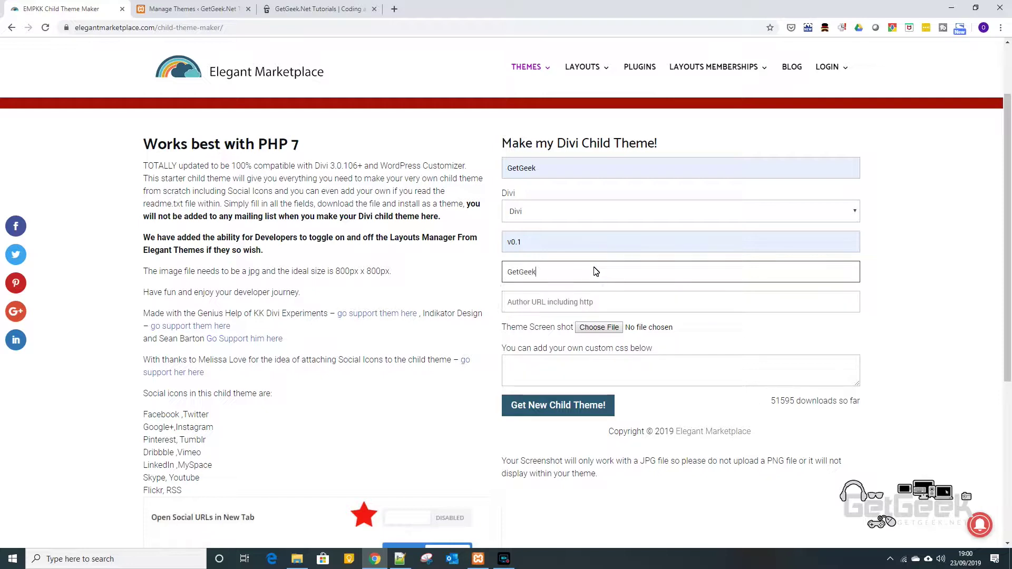
key("Tab")
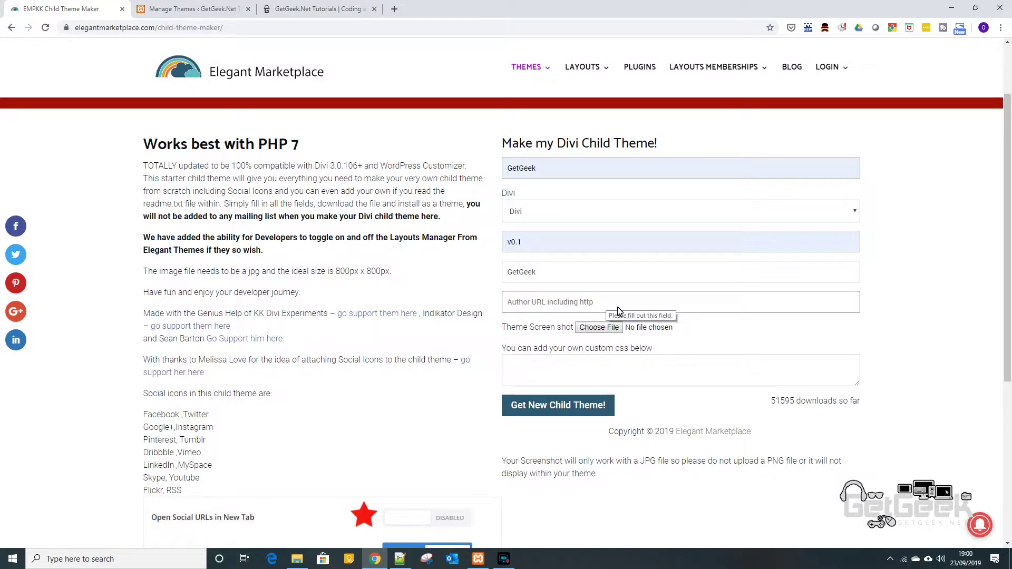
type("http")
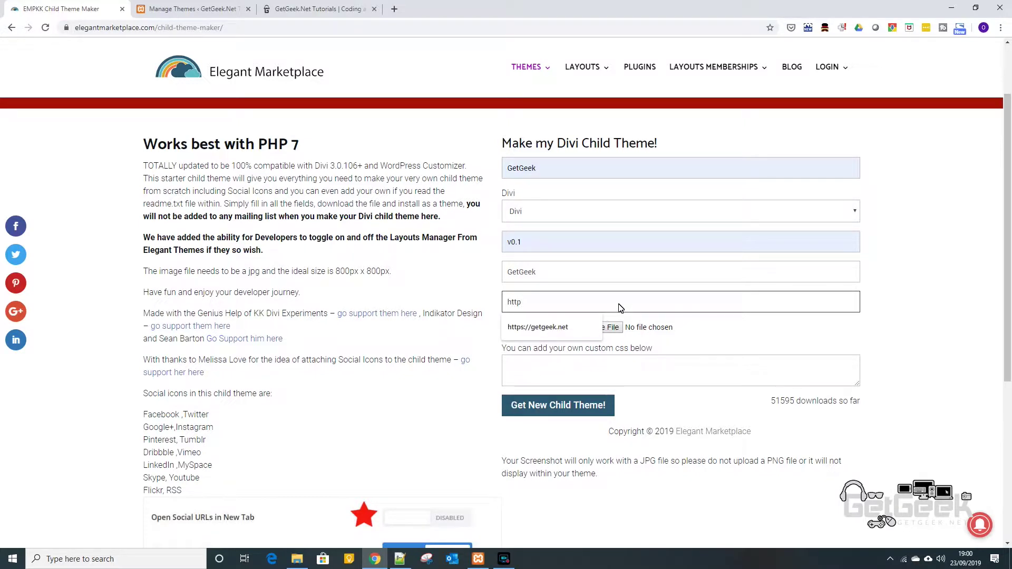
key("Down")
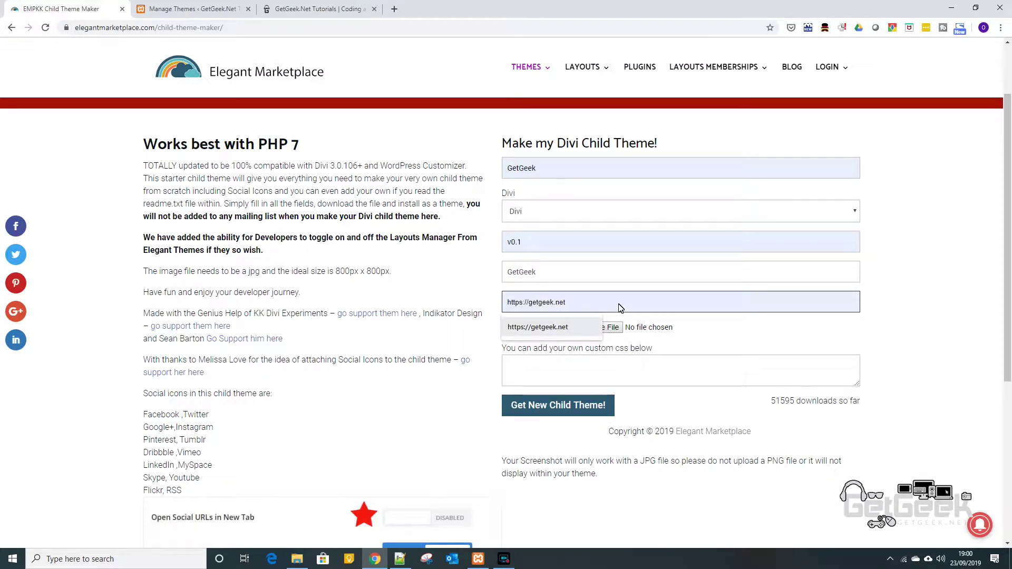
key("Return")
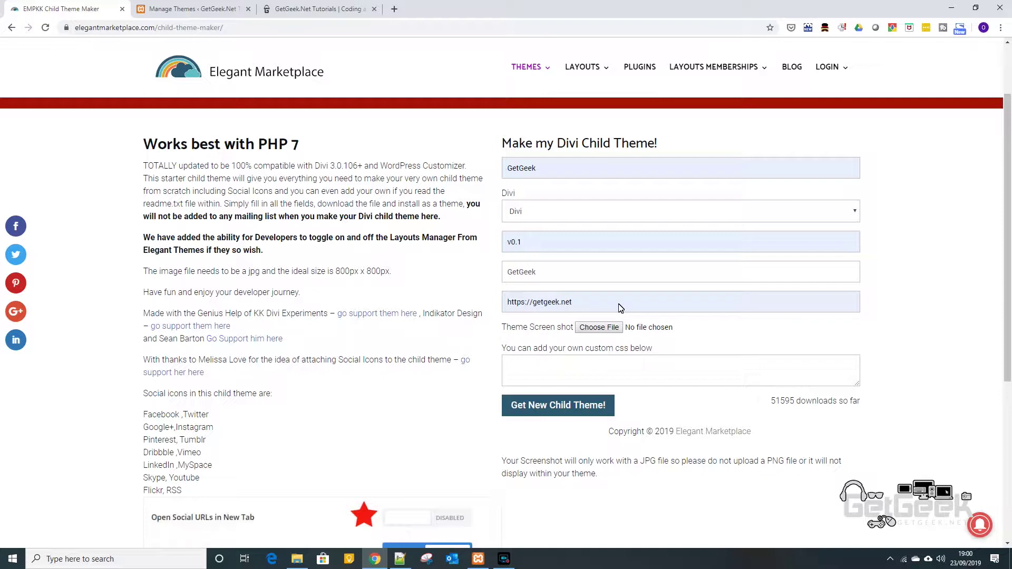
left_click(599, 327)
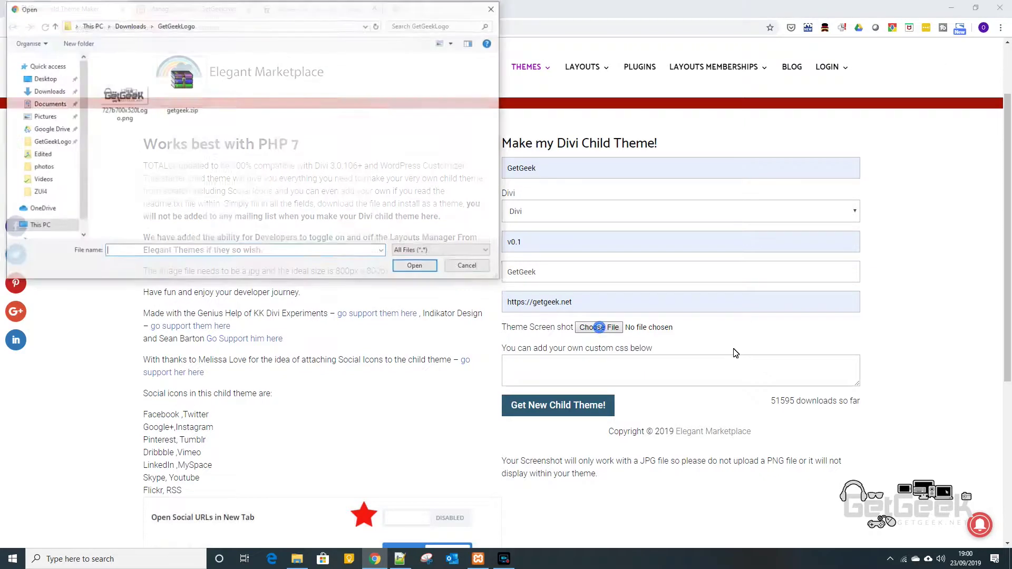
Attach 727b700x520Logo.png as the screenshot and generate the child theme.
left_click(127, 108)
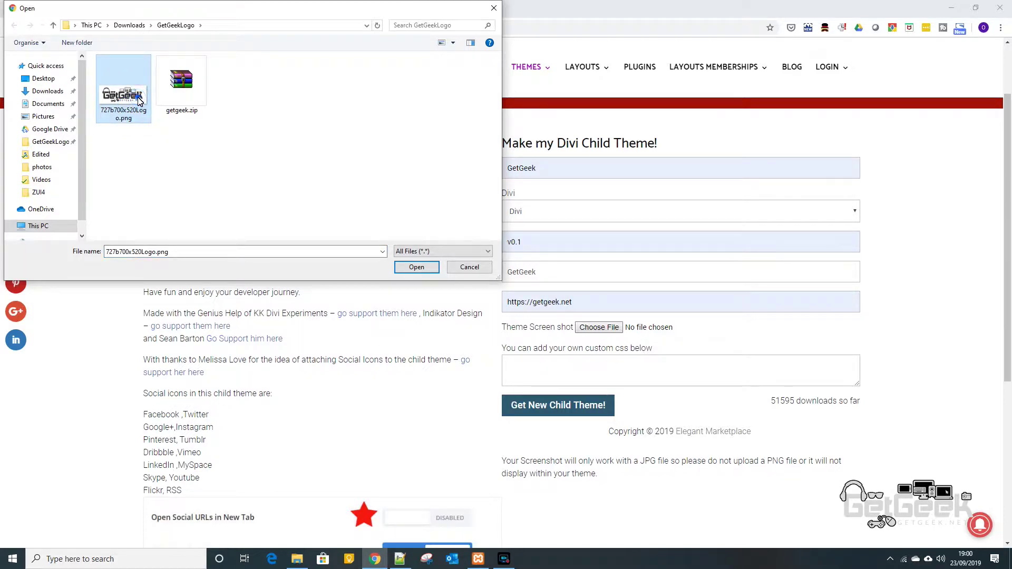
double_click(139, 100)
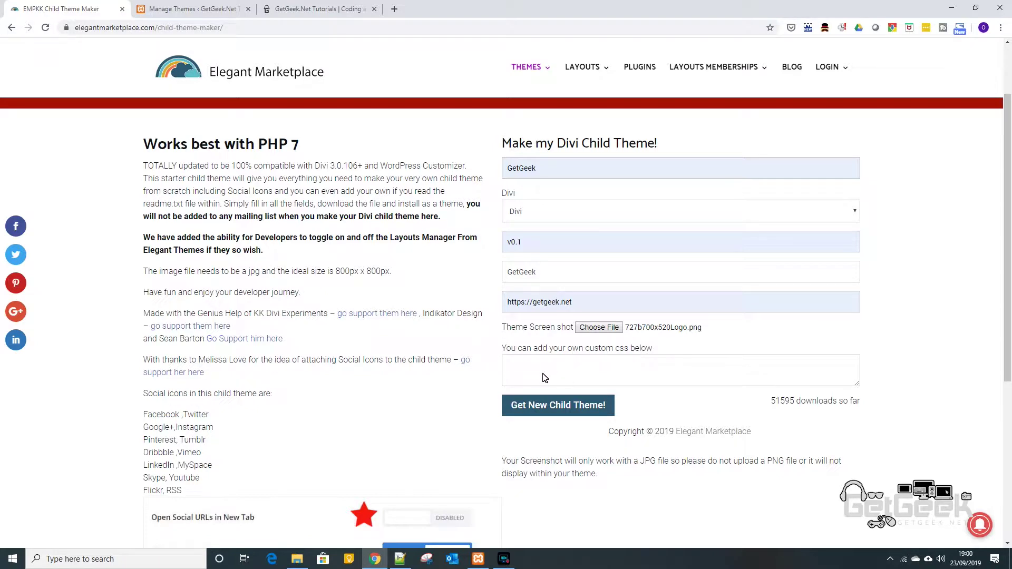
left_click(567, 406)
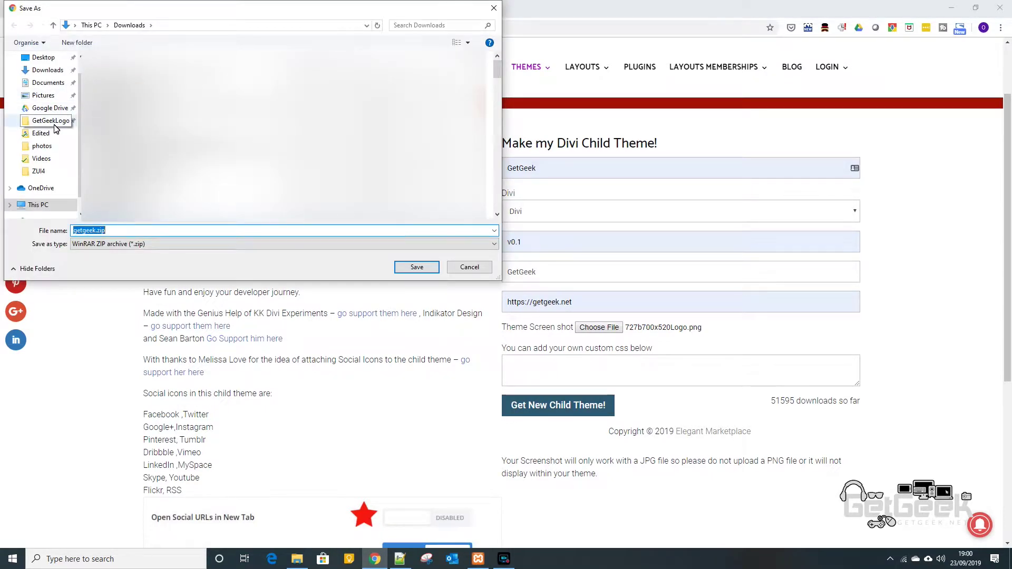
Save getgeek.zip into the GetGeekLogo folder, replacing the existing file.
left_click(50, 121)
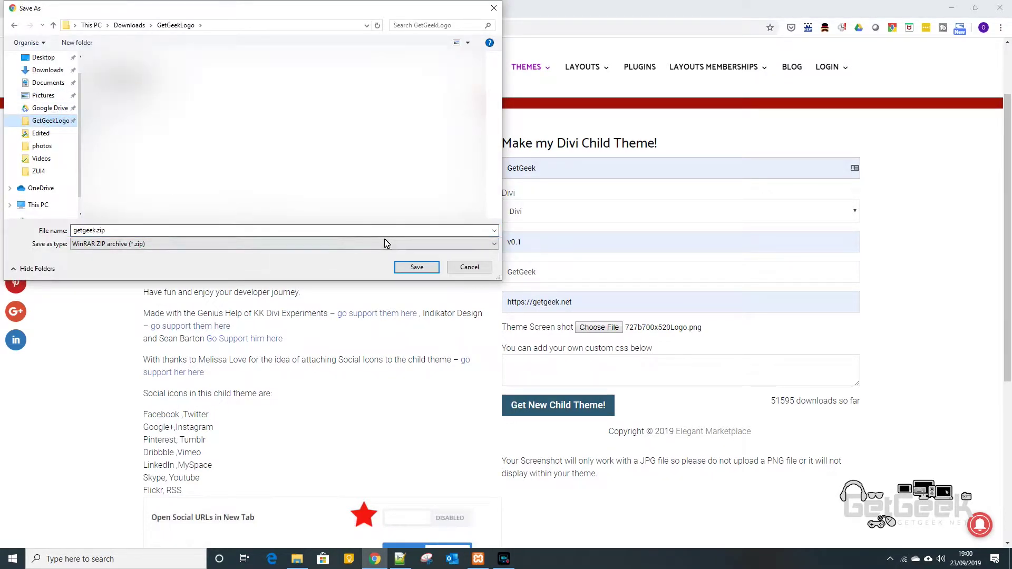
left_click(421, 272)
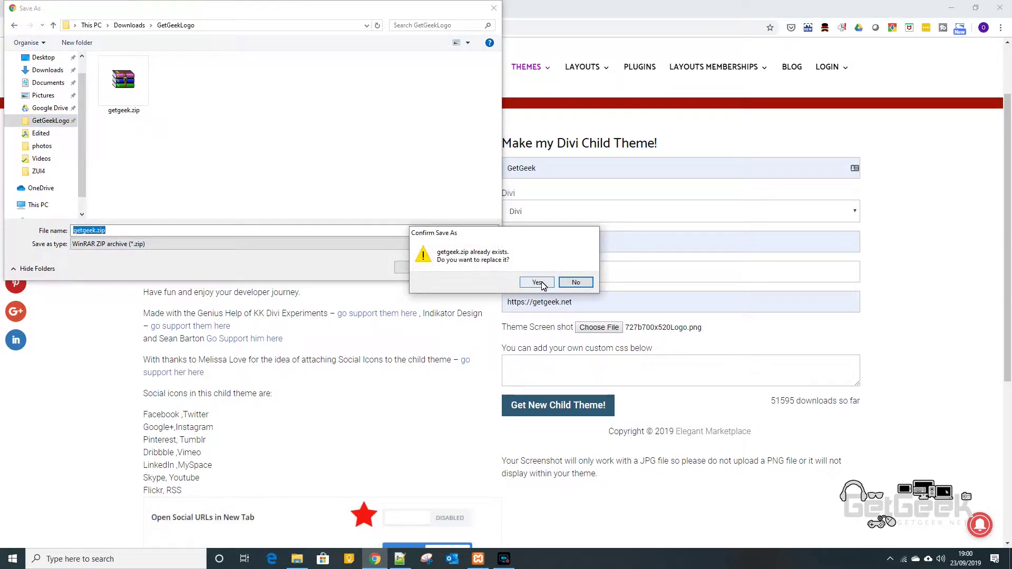
left_click(537, 283)
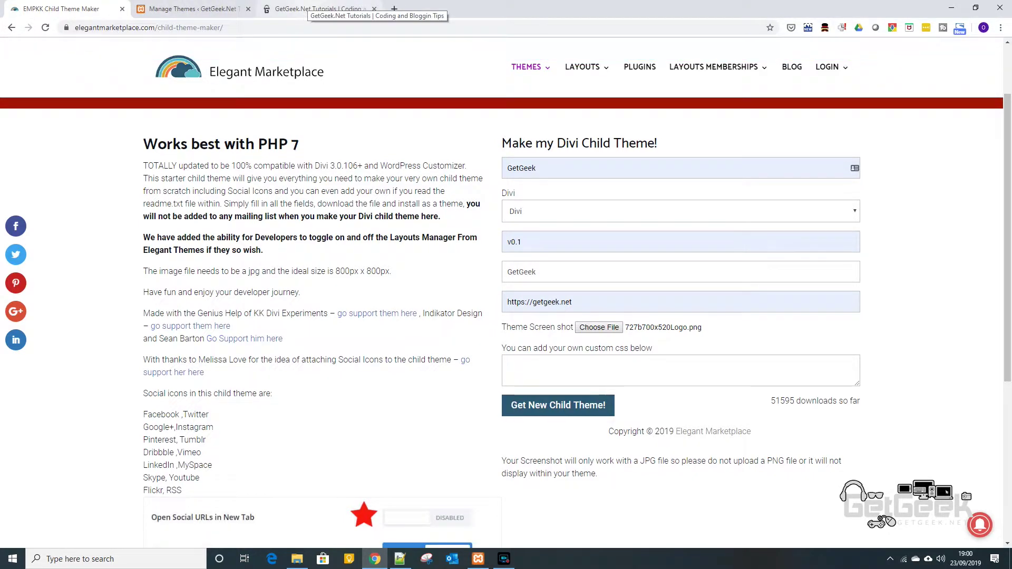
left_click(316, 9)
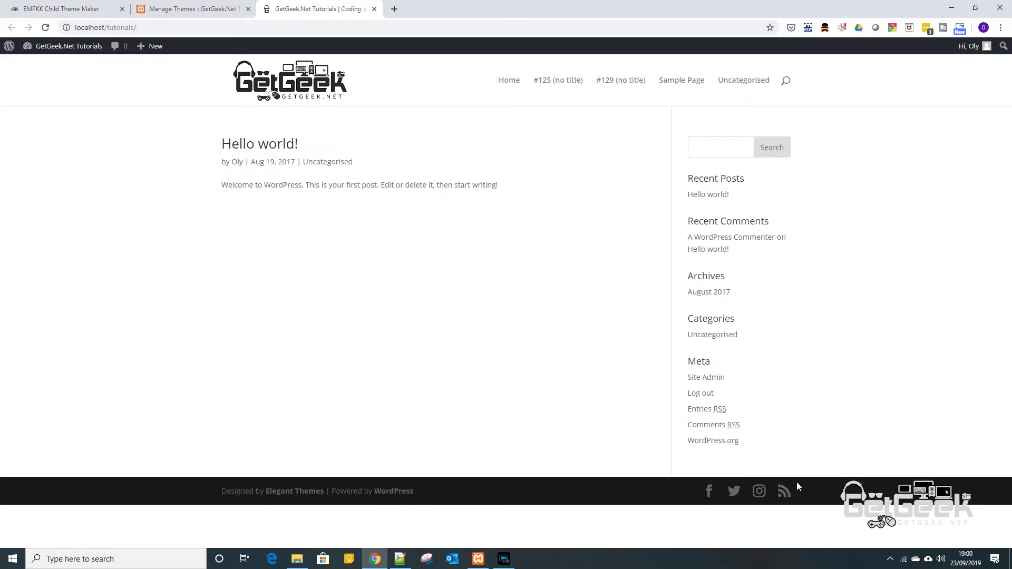
Upload getgeek.zip via Themes > Add New > Upload Theme and install it.
mouse_move(66, 54)
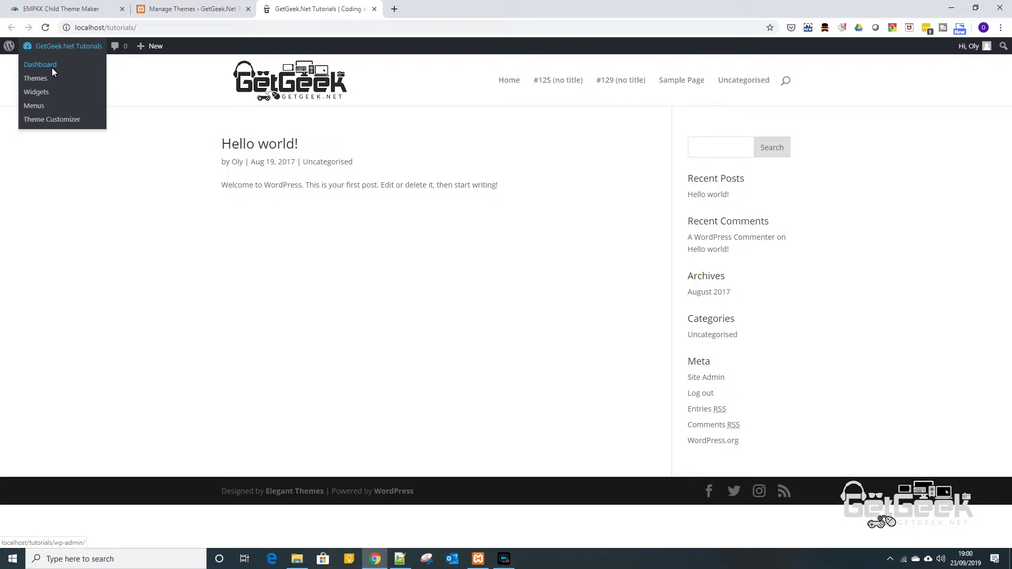
left_click(41, 77)
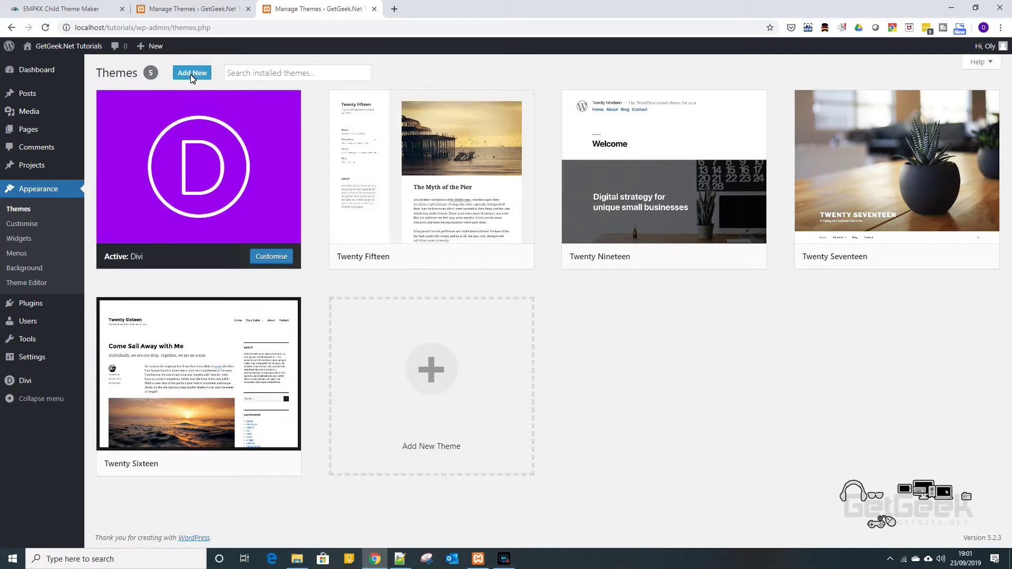
left_click(193, 77)
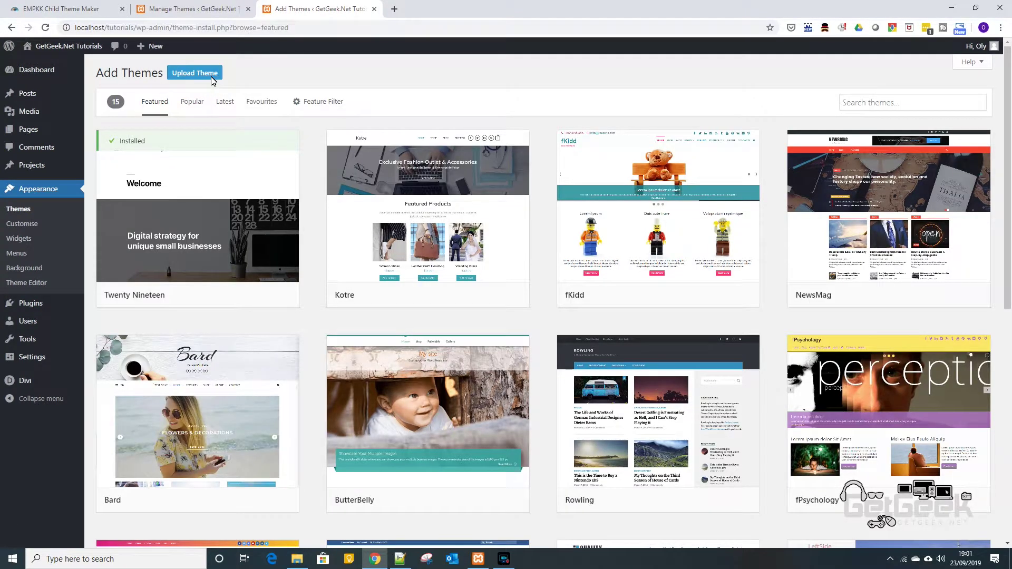
left_click(211, 74)
left_click(474, 165)
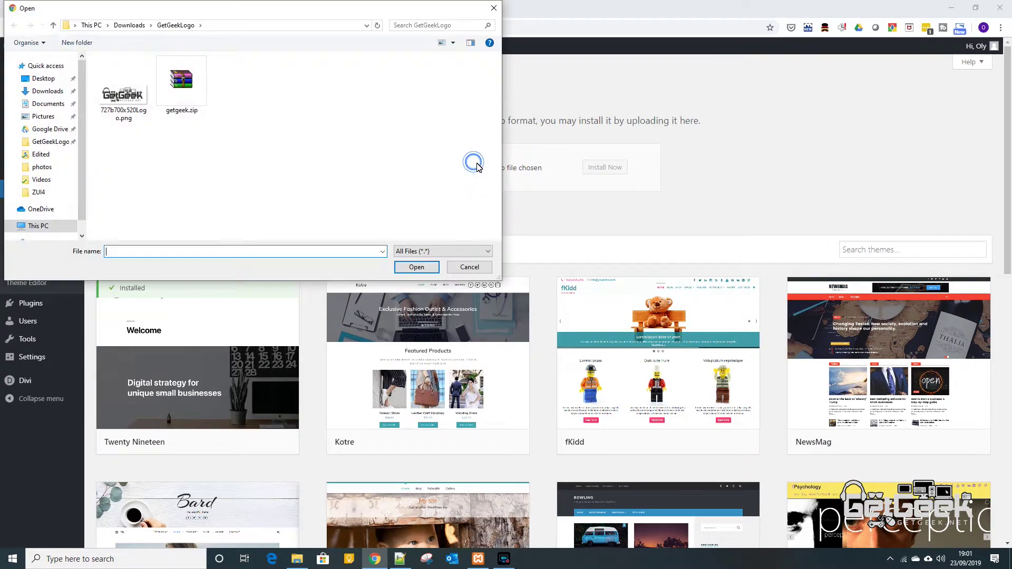
double_click(198, 105)
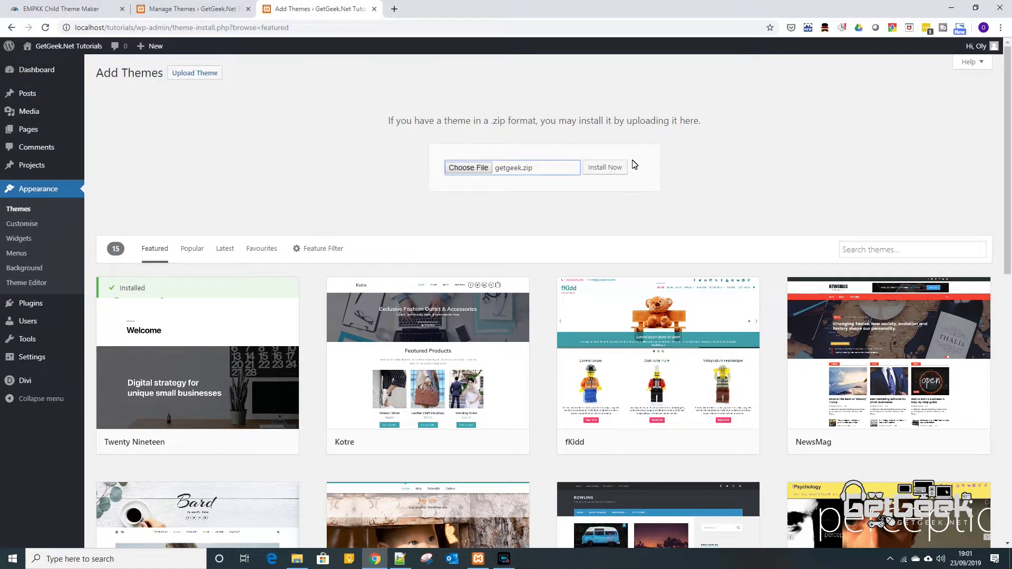
left_click(605, 167)
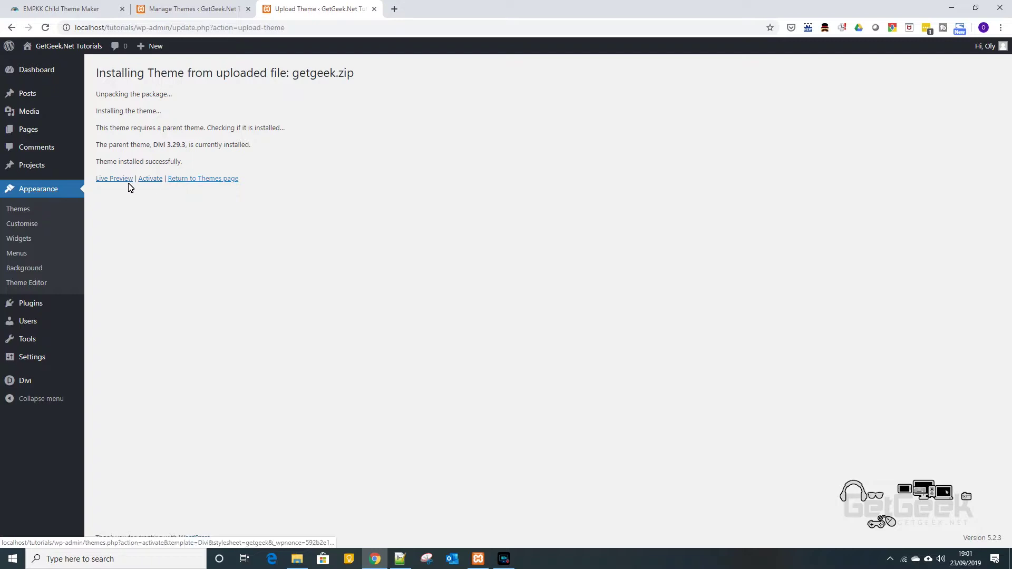
Activate the newly installed GetGeek child theme.
left_click(155, 181)
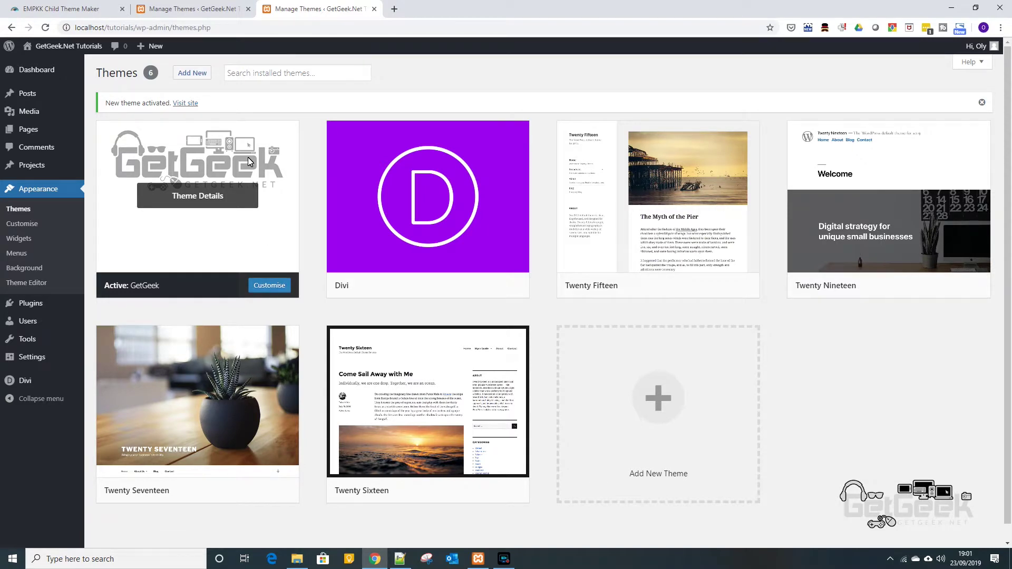
Open the live site in a new tab to check the GetGeek logo in its header.
mouse_move(77, 51)
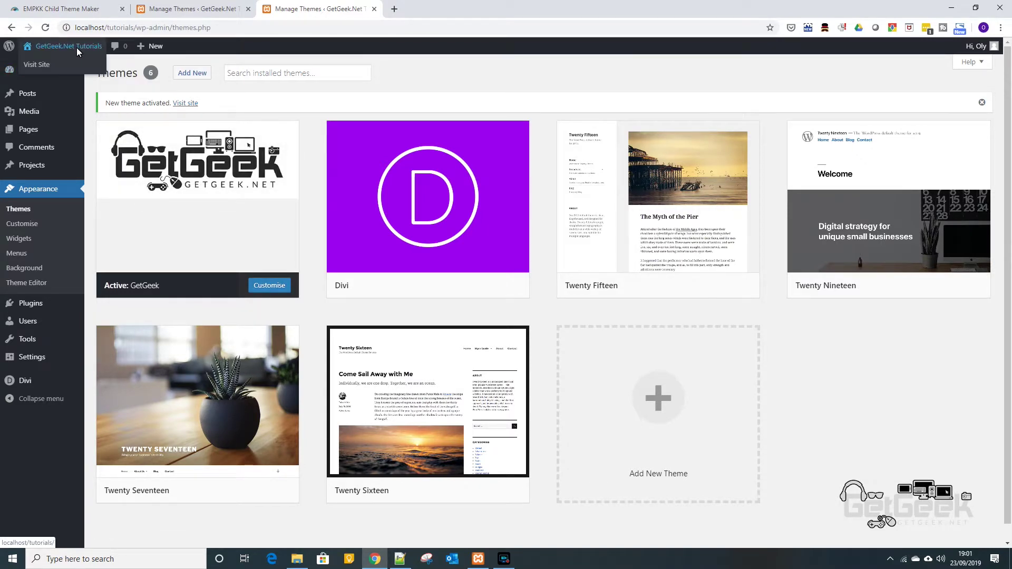
right_click(47, 63)
left_click(86, 68)
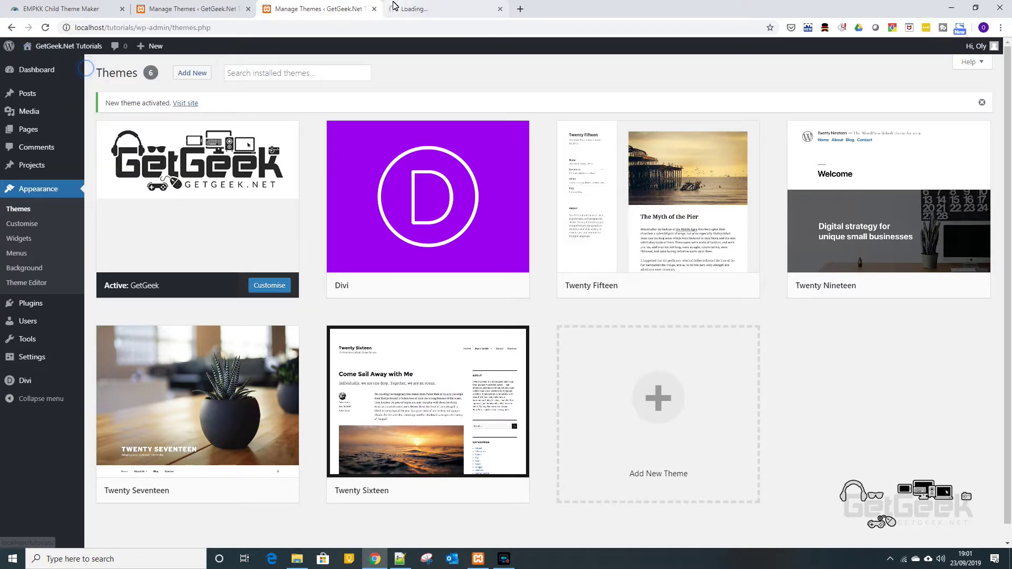
left_click(414, 9)
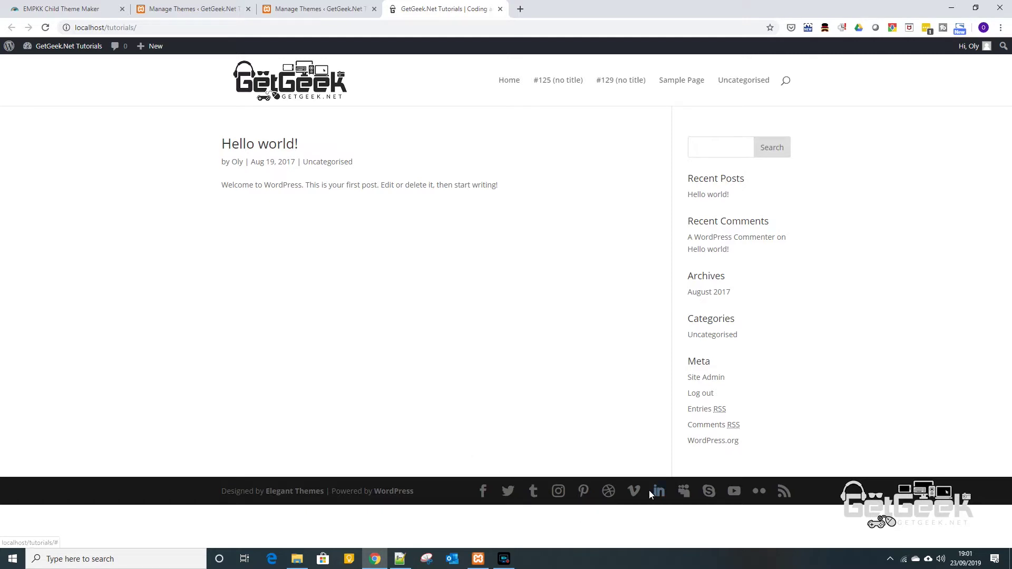
left_click(55, 6)
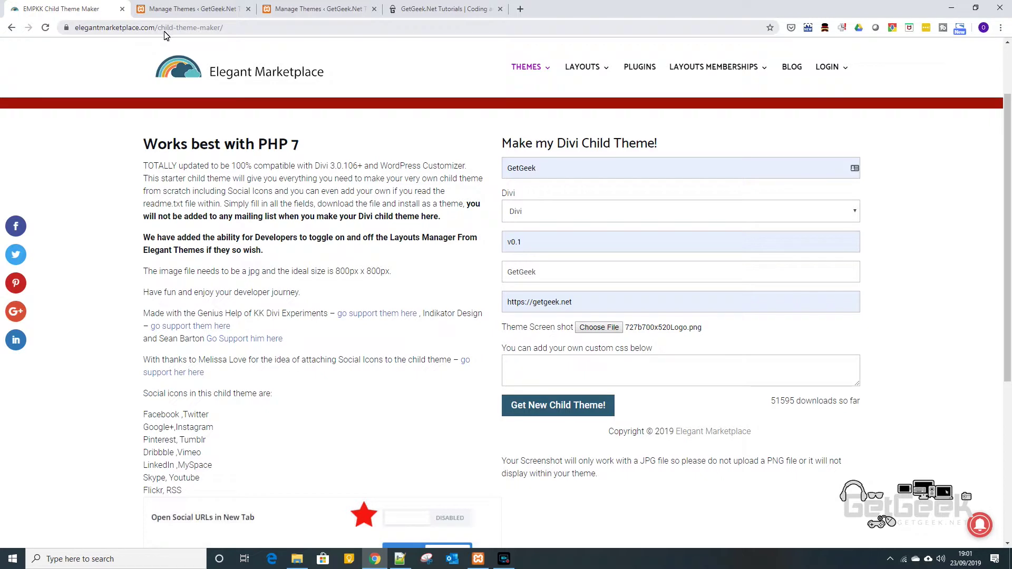
left_click(443, 8)
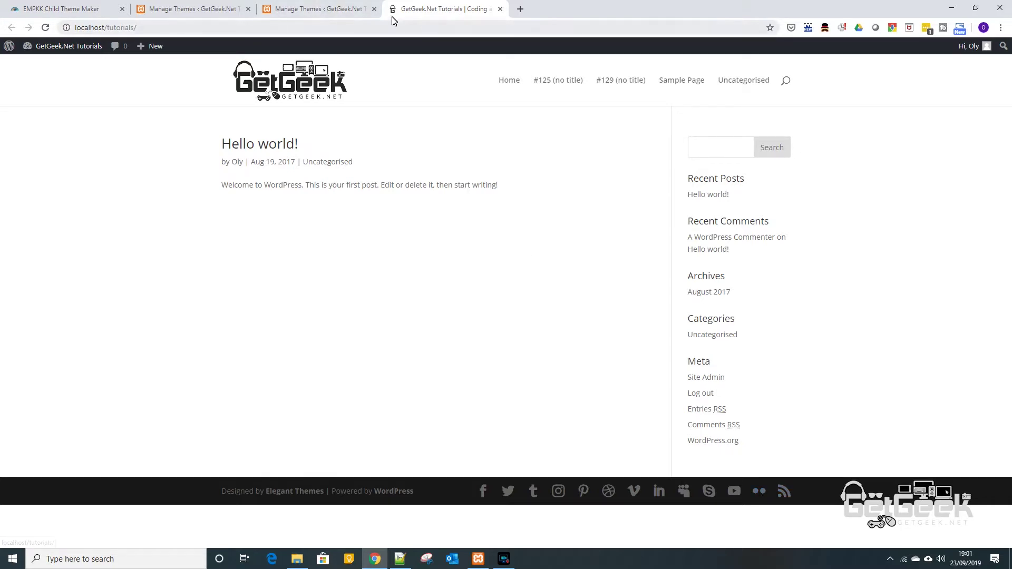
left_click(301, 8)
Open Divi Theme Options in a new tab and scroll through the social icon settings.
mouse_move(35, 390)
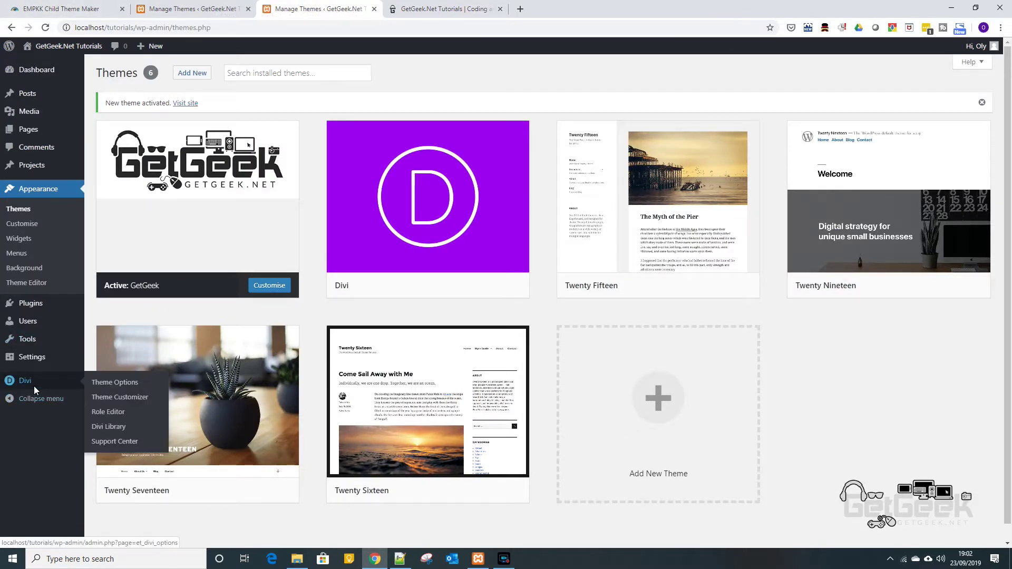
right_click(102, 387)
left_click(172, 234)
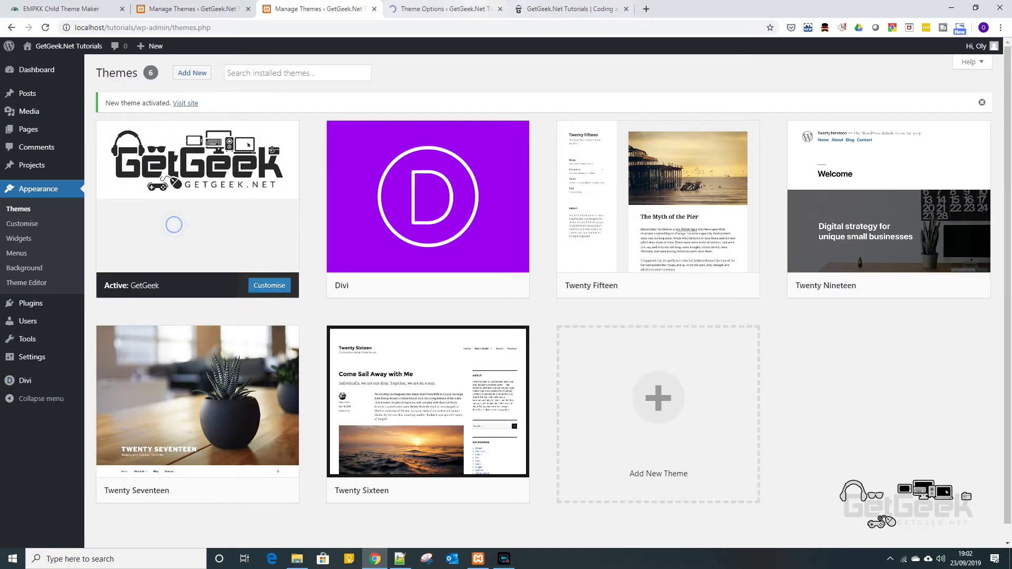
key("ctrl+Tab")
scroll(554, 345, "down", 7)
scroll(553, 345, "down", 4)
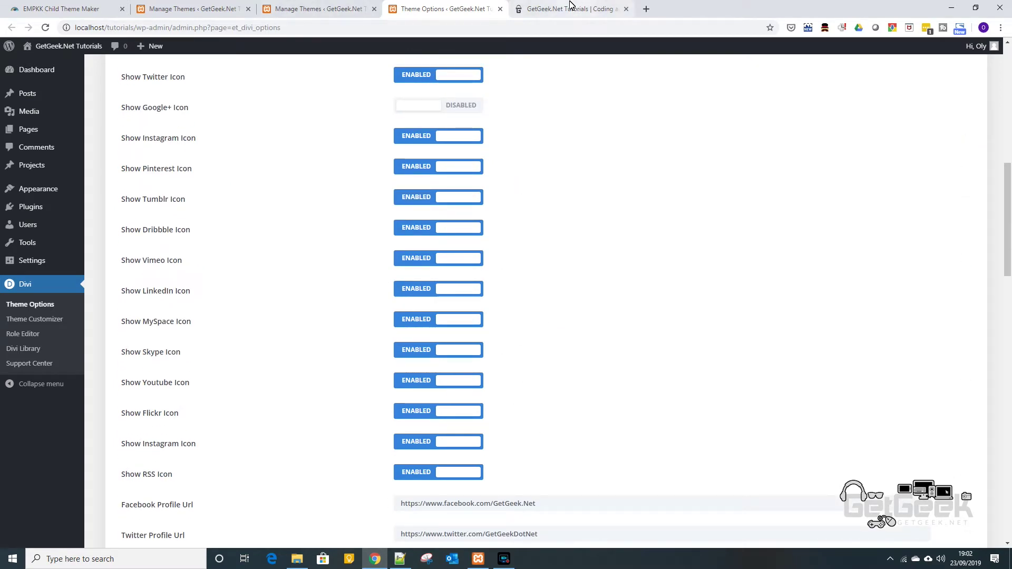
mouse_move(87, 204)
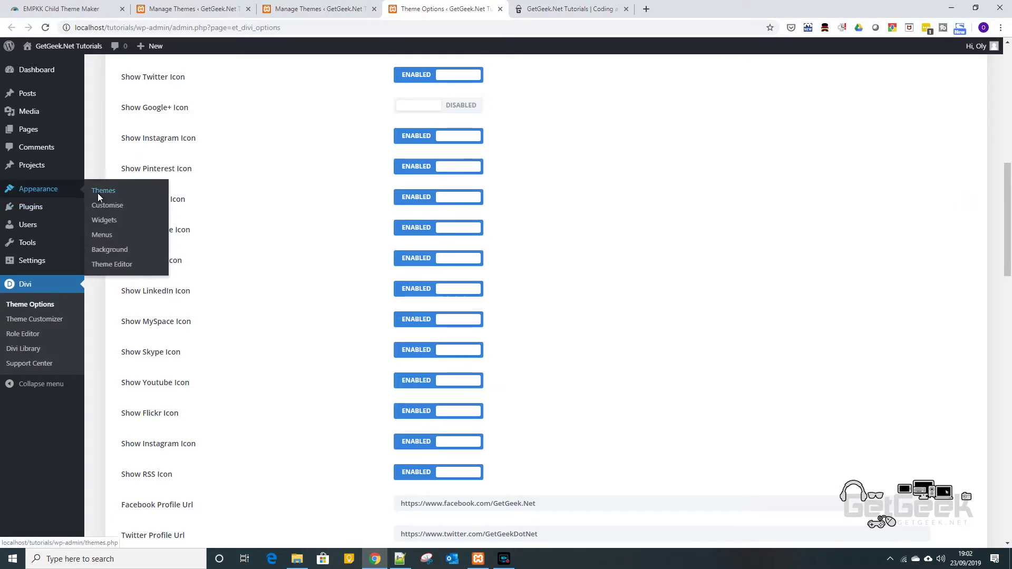
left_click(125, 266)
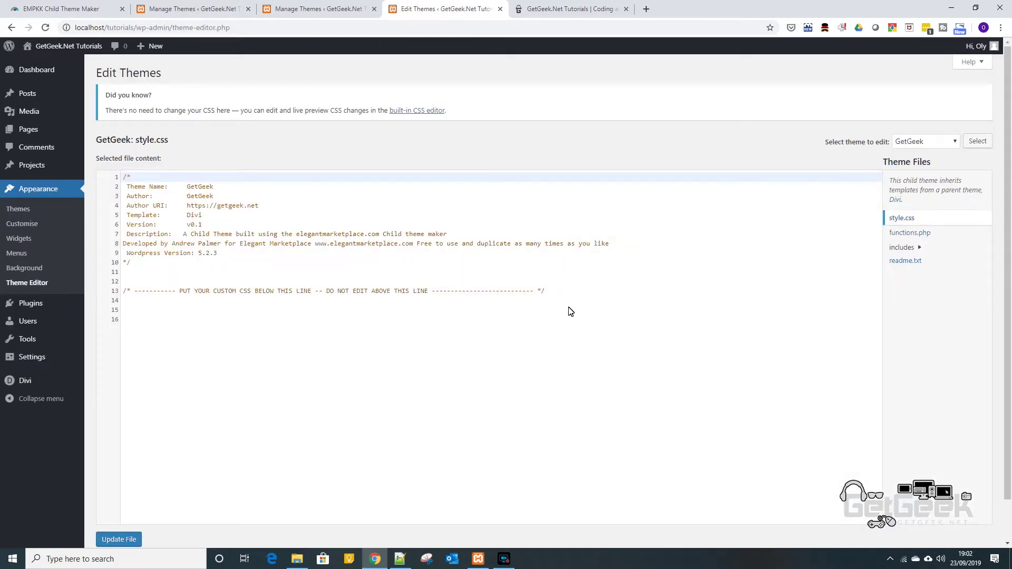
Review the GetGeek child theme's style.css header (Template: Divi, Version: v0.1).
left_click(573, 301)
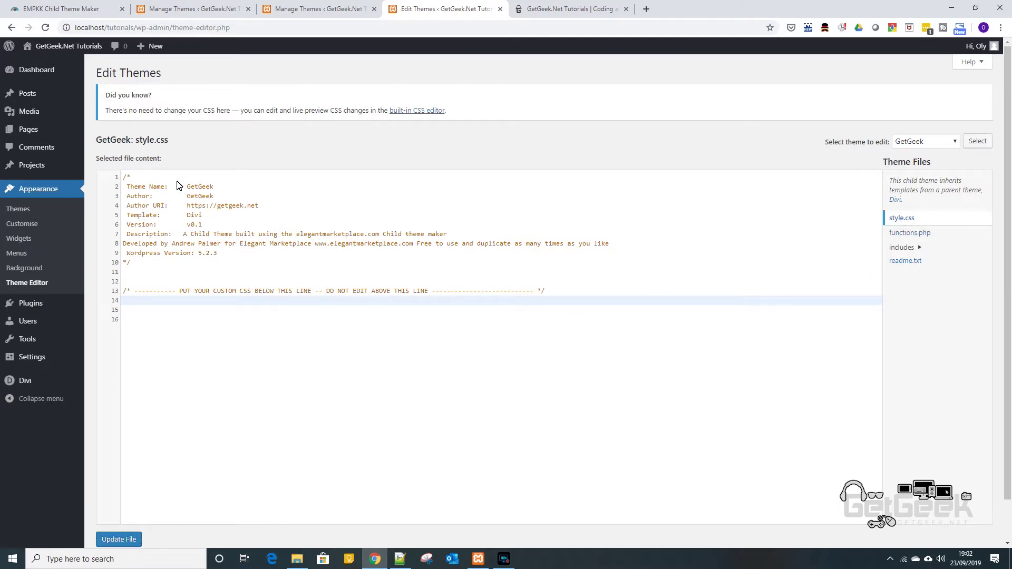
left_click_drag(175, 187, 257, 261)
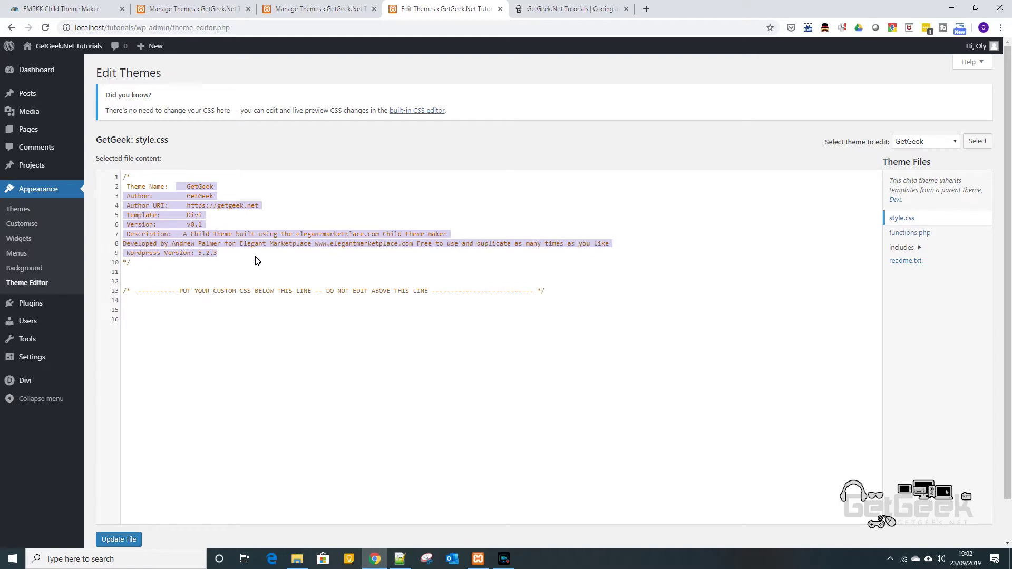
left_click(256, 260)
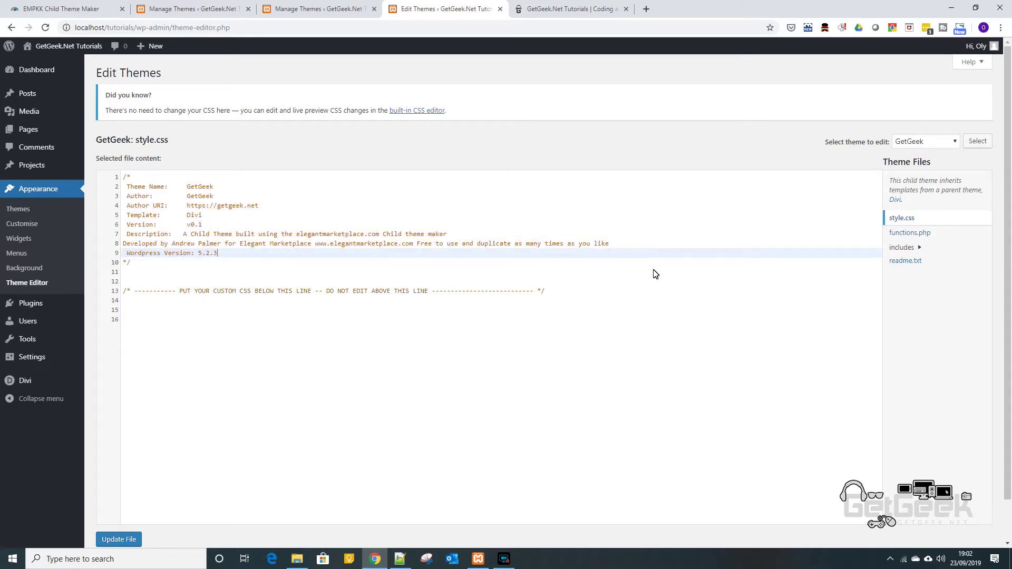
Inspect functions.php and expand the includes folder to reveal social_icons.php.
left_click(928, 236)
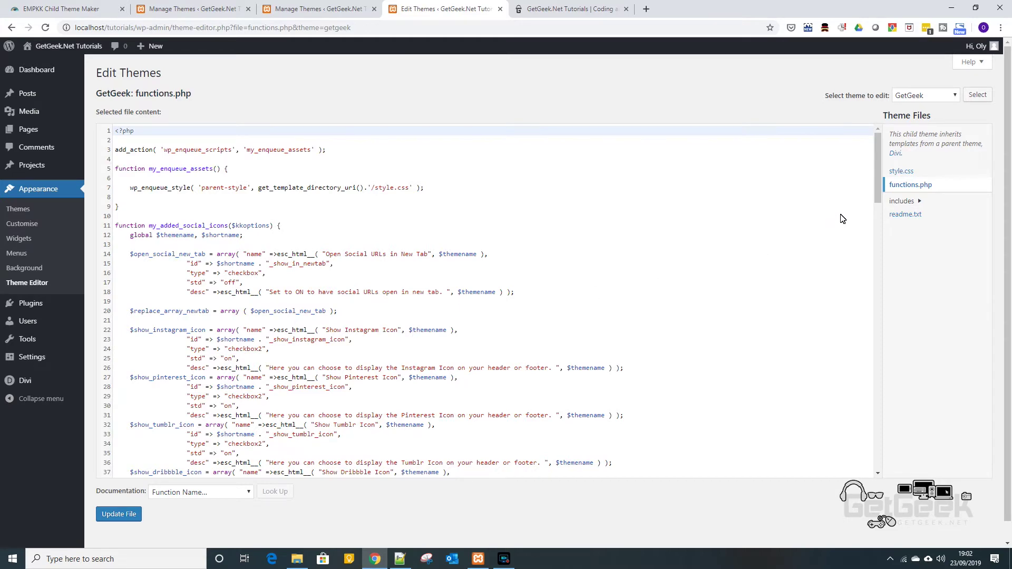
left_click_drag(876, 179, 876, 464)
left_click(370, 429)
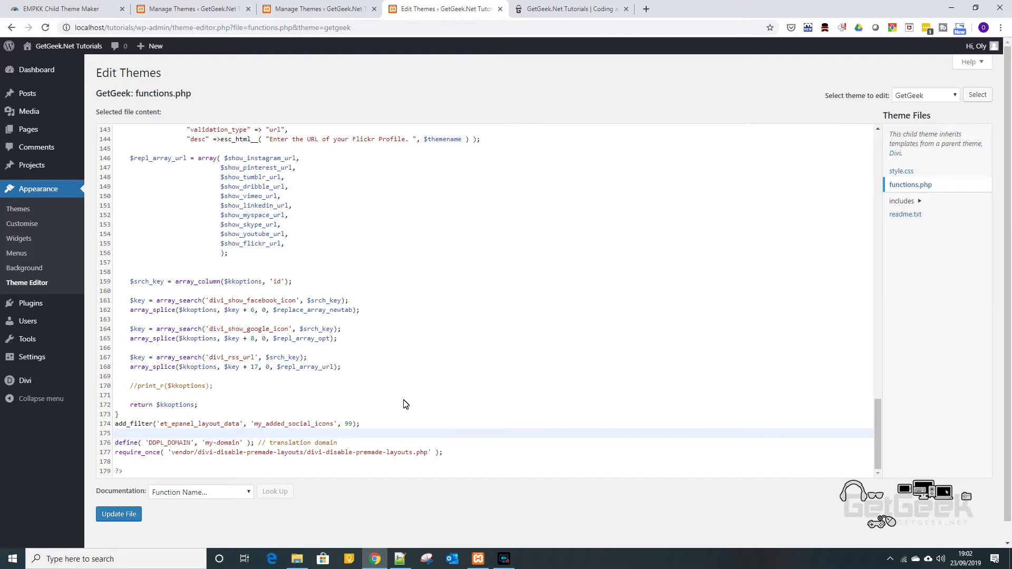
left_click(901, 201)
scroll(413, 326, "up", 10)
scroll(416, 330, "up", 11)
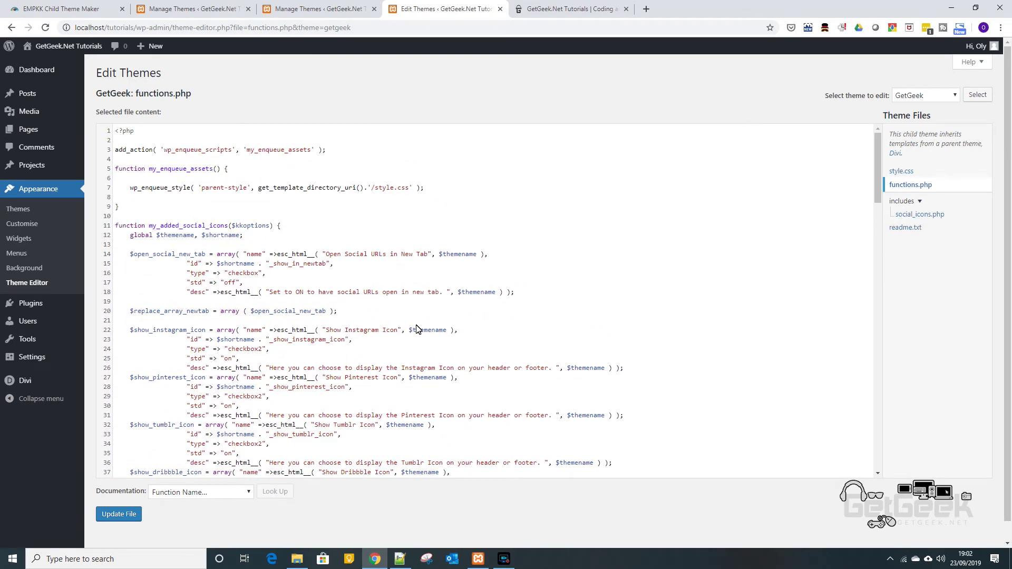